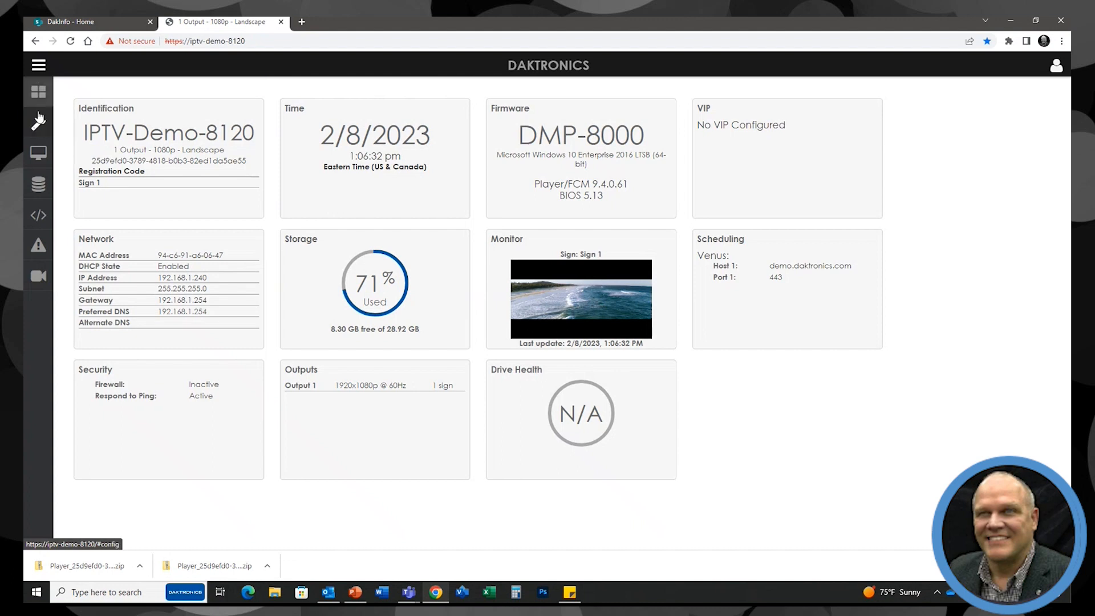
- Examine the player's identification settings and the available boot sequence modes for Sign 1
click(41, 123)
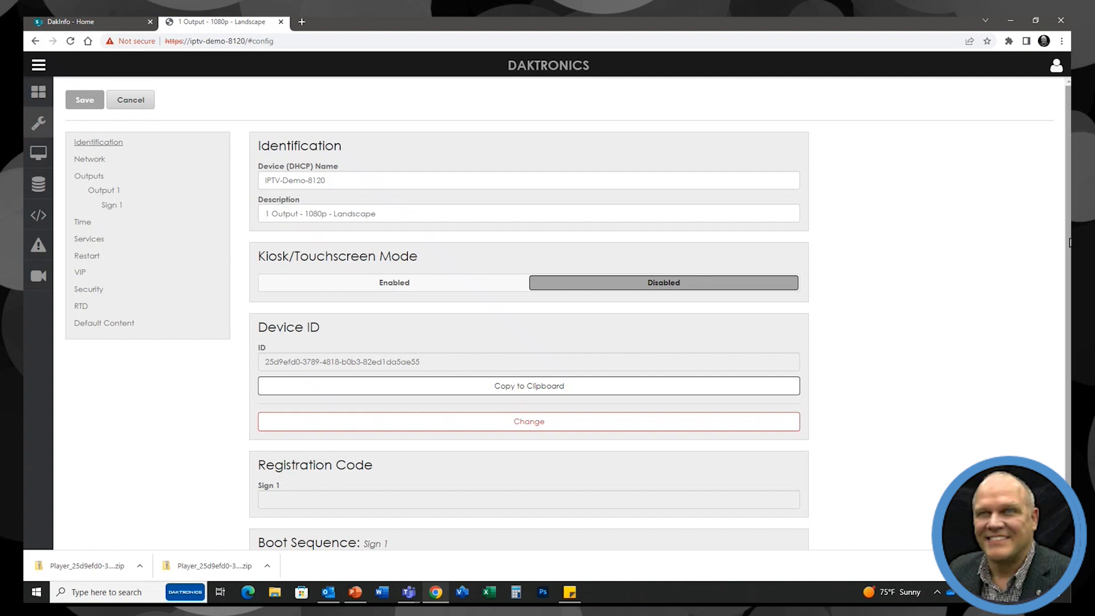
scroll(1064, 286, down, 1)
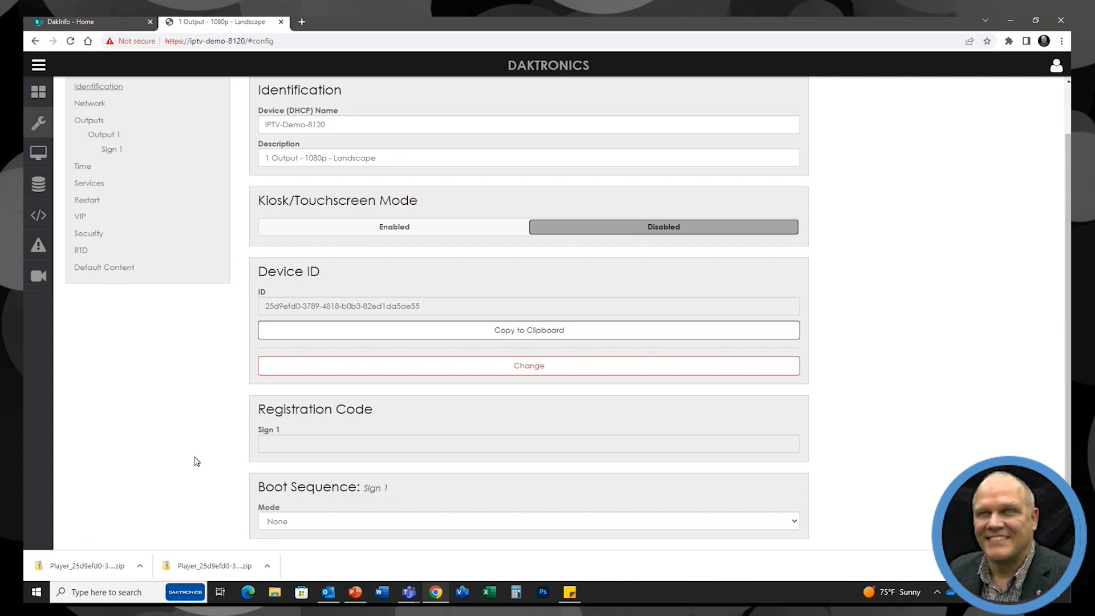
click(758, 521)
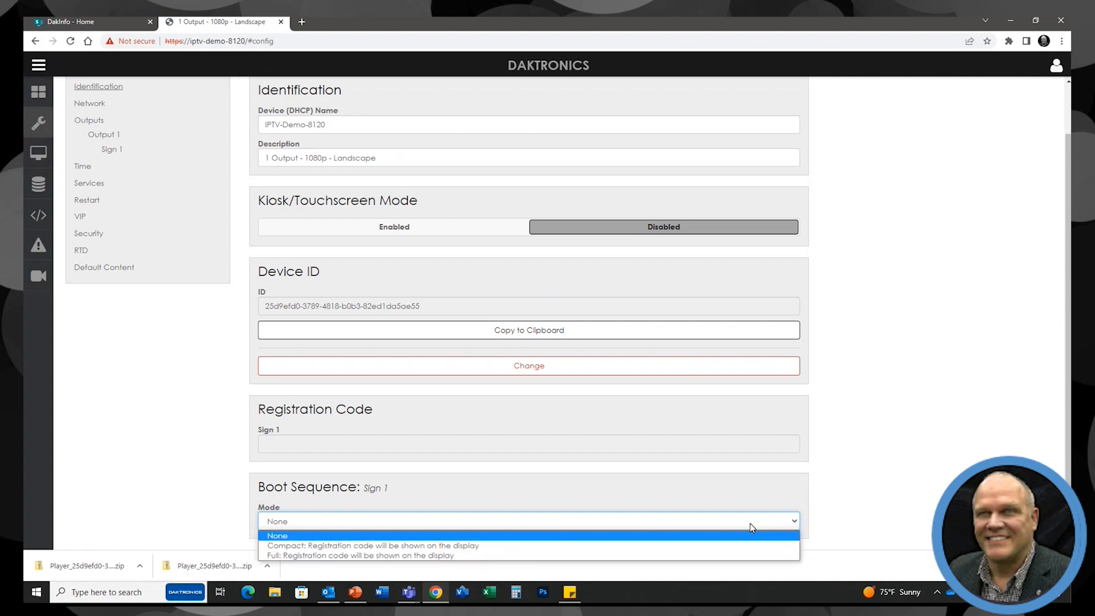
- Examine the network settings, the outputs list, and Output 1's video and audio configuration down to Force Mono
click(88, 105)
click(88, 104)
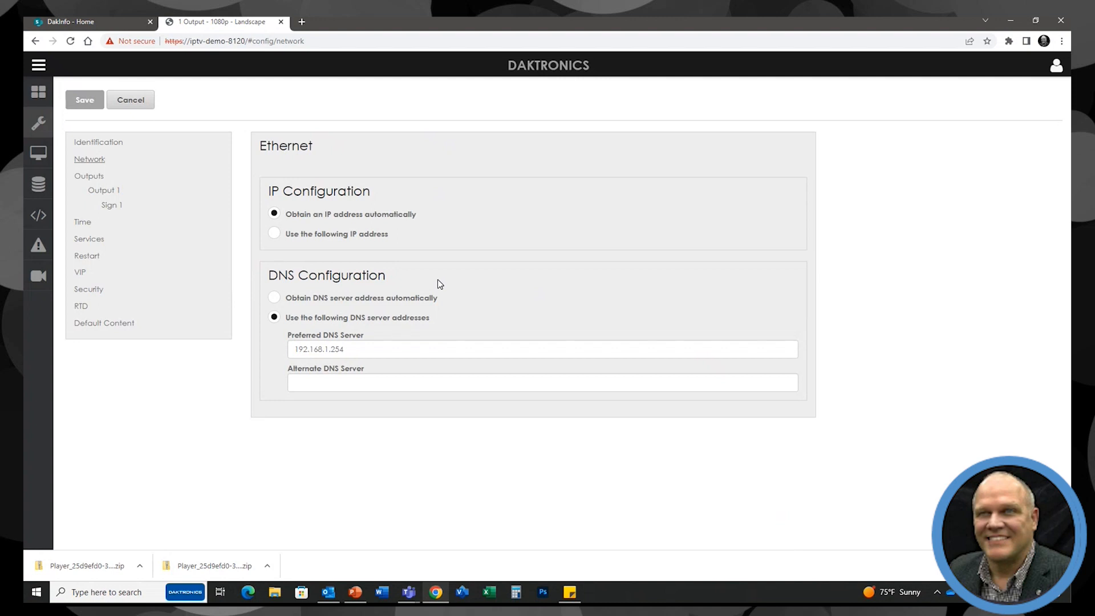
click(89, 176)
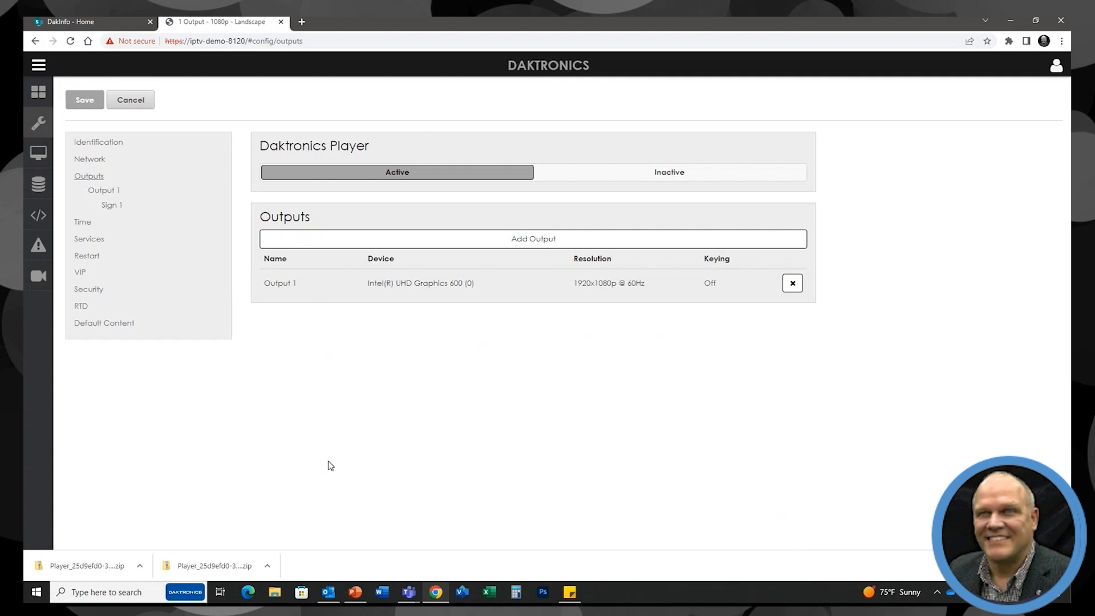
click(104, 193)
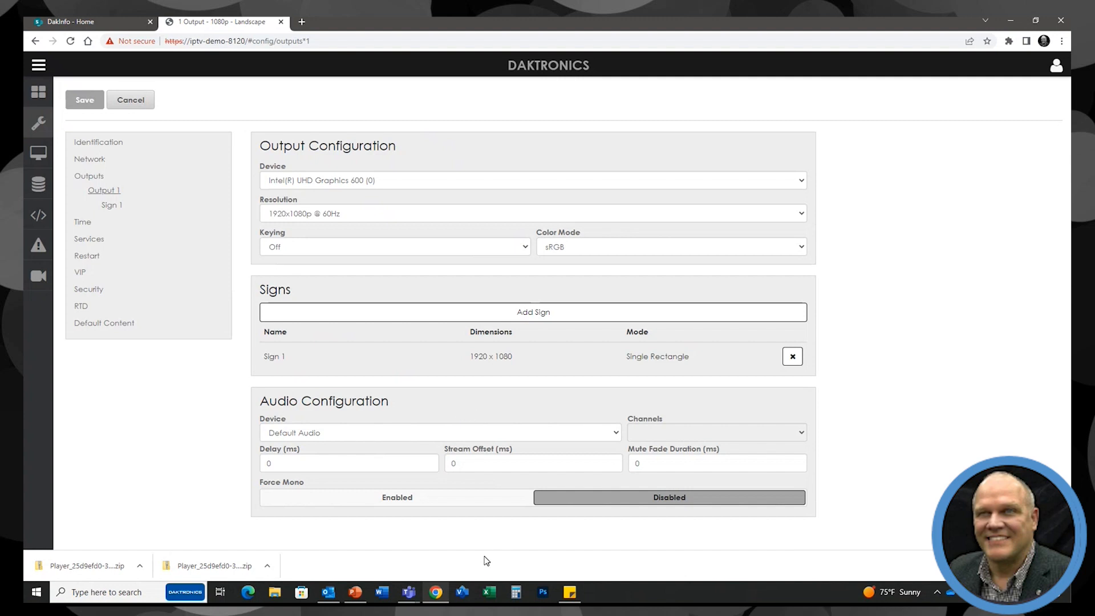
click(637, 501)
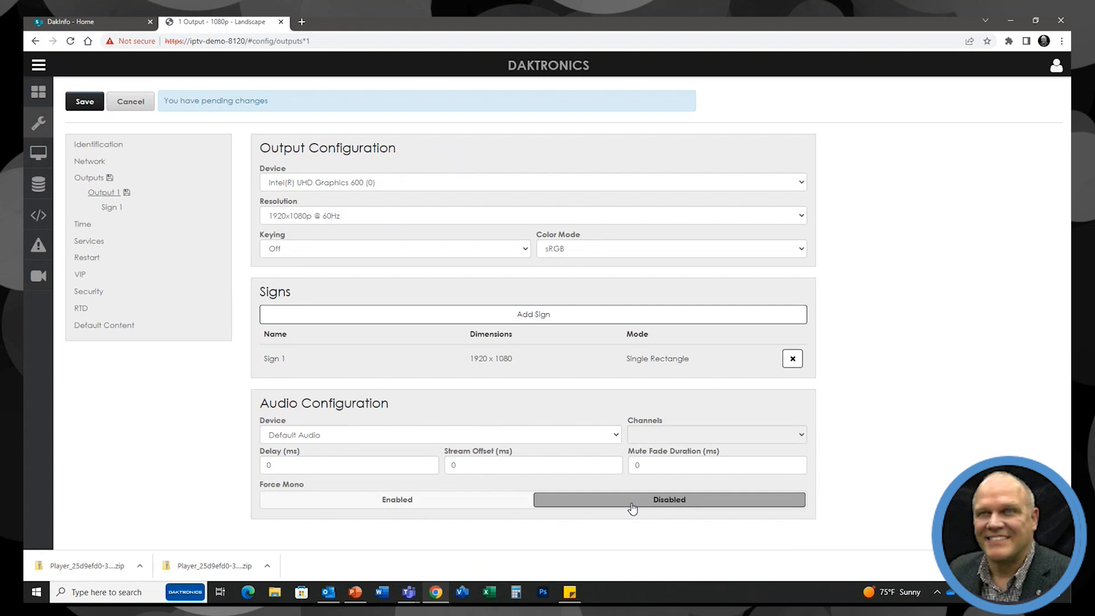
- Examine Sign 1's configuration, including the available display modes and fit modes
click(325, 362)
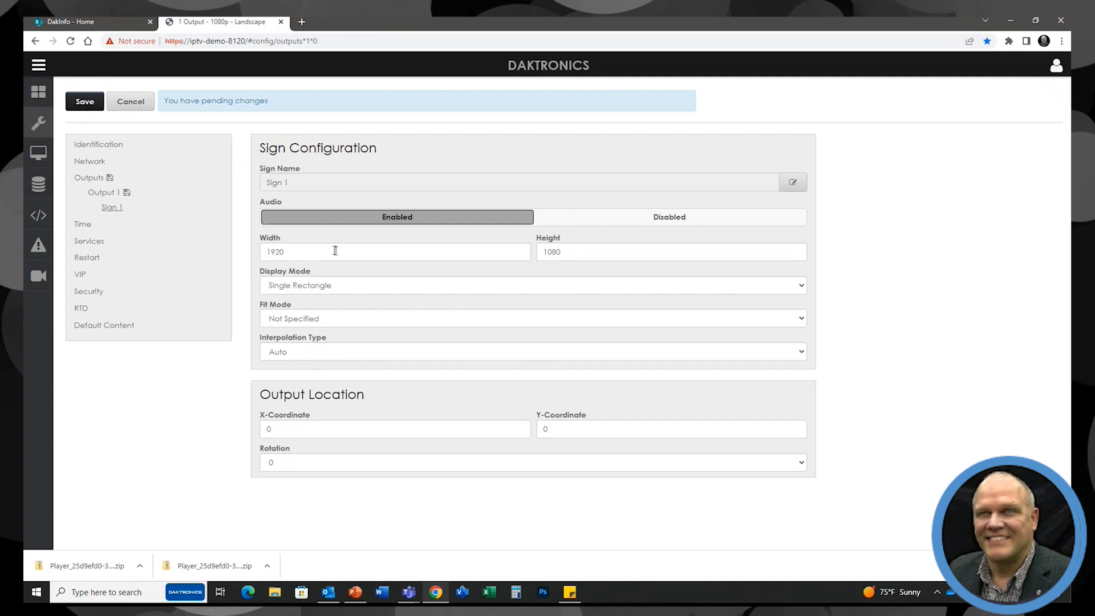
click(353, 291)
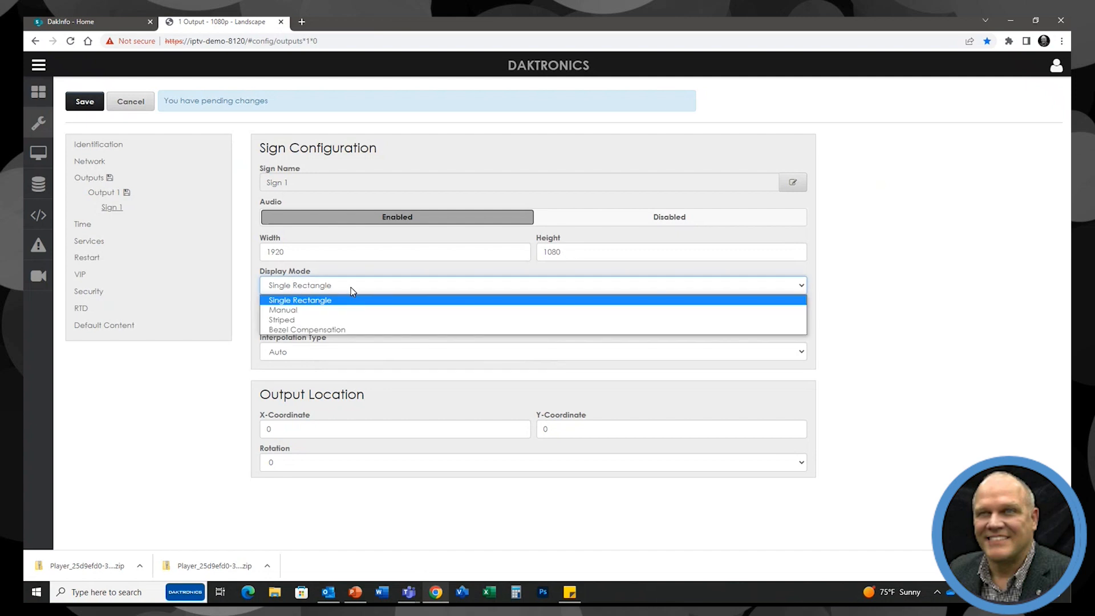
click(330, 183)
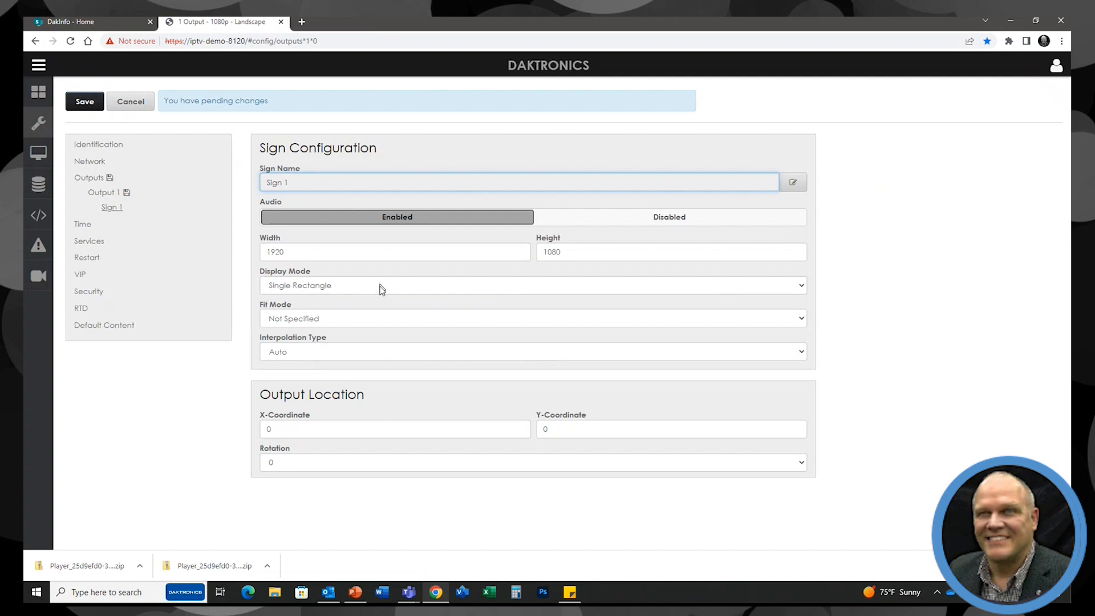
click(380, 290)
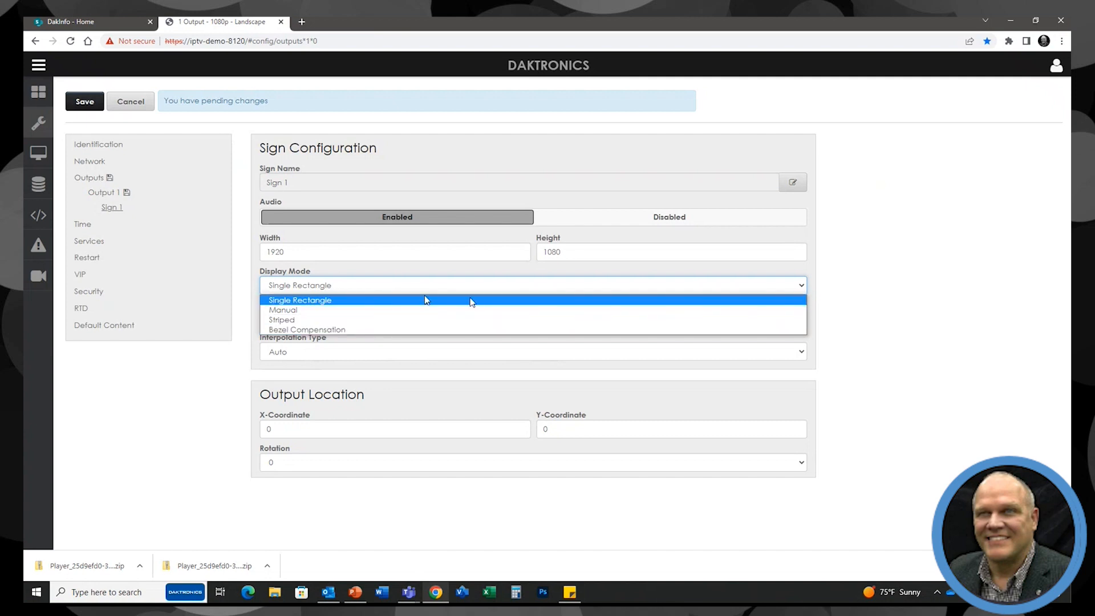
click(836, 286)
click(530, 323)
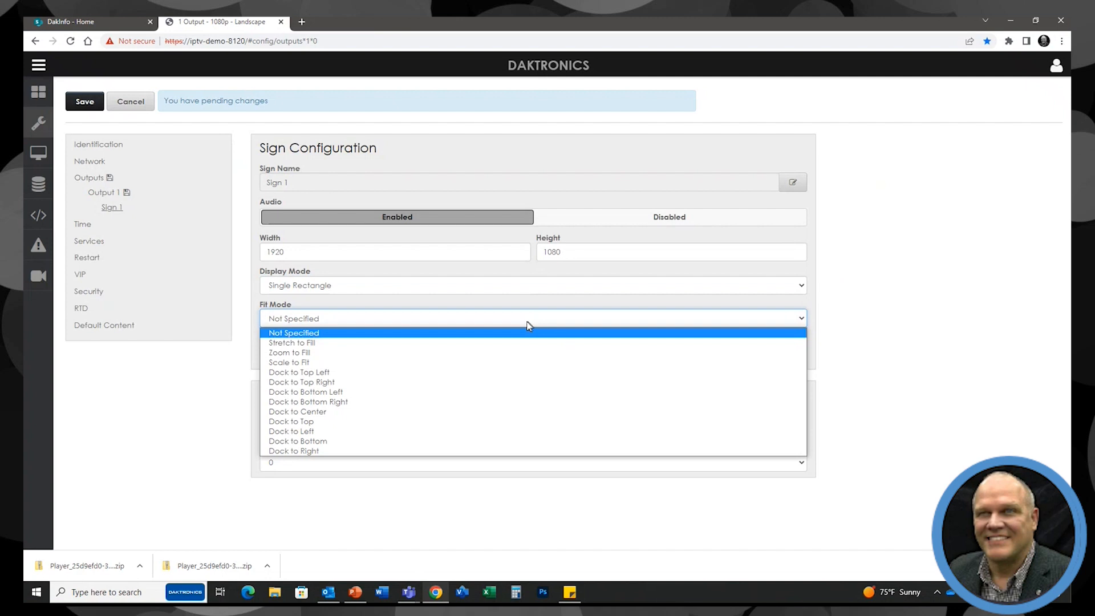
click(530, 320)
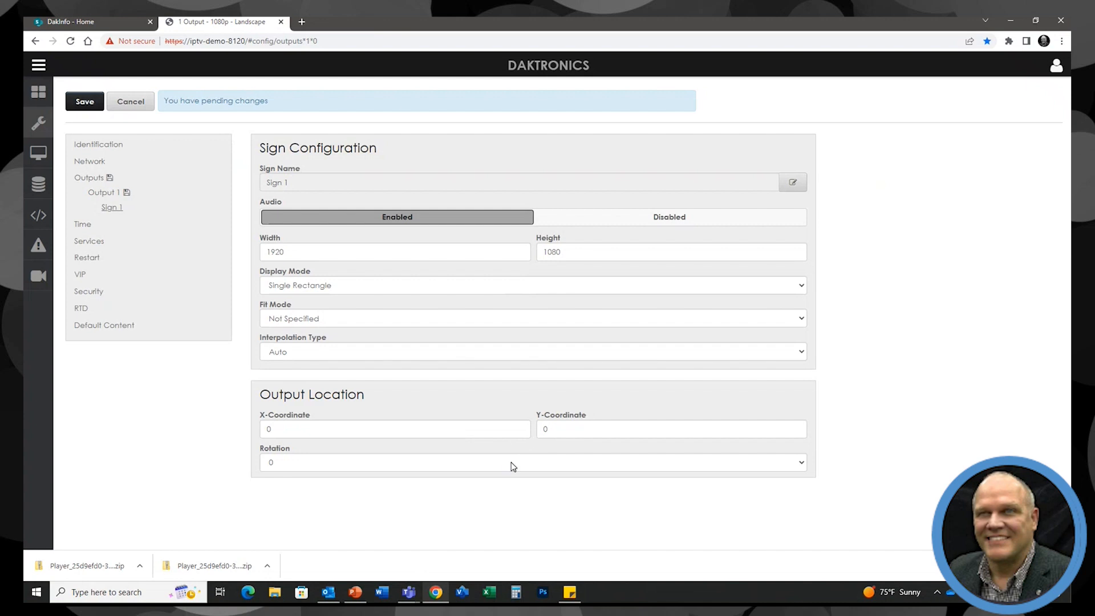
- Look through the player's services, scheduled restart, VIP and security settings
click(87, 241)
click(88, 258)
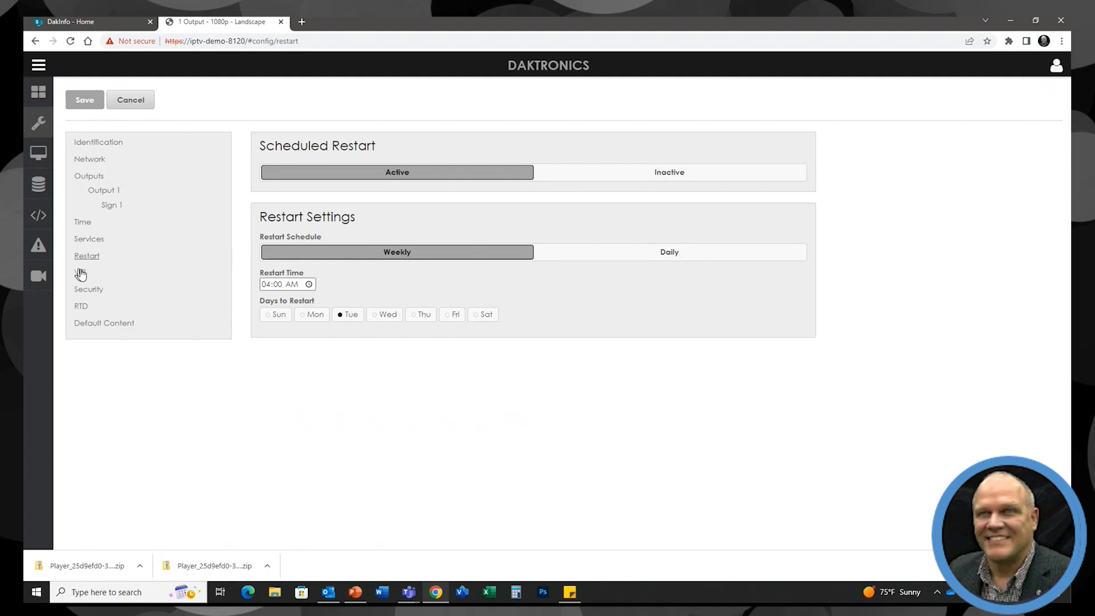
click(81, 275)
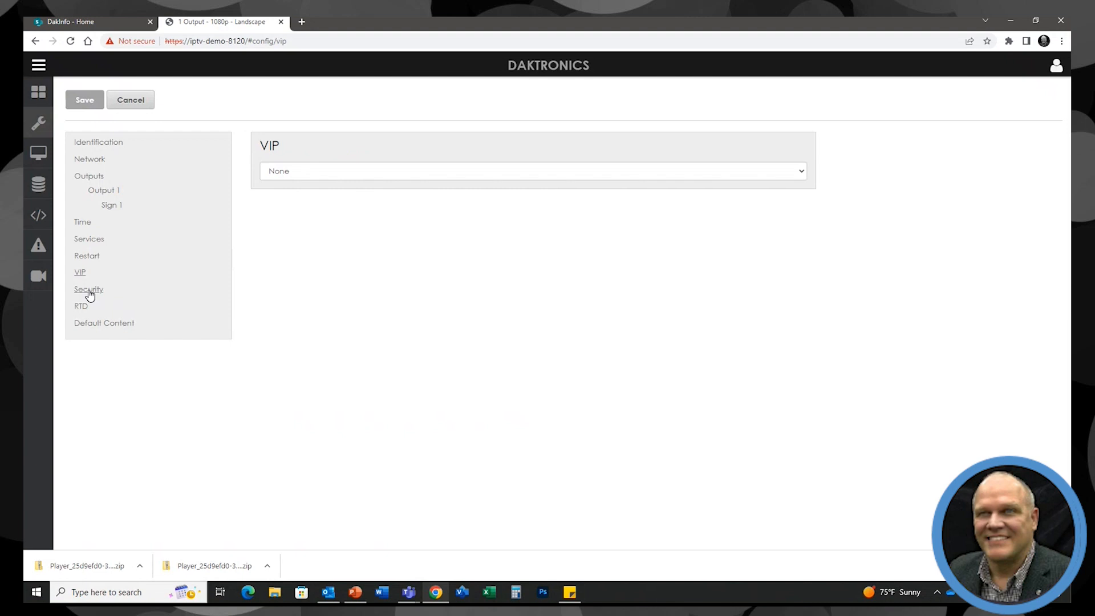
click(89, 290)
- Examine the RTD settings and browse the list of available data sources
click(81, 306)
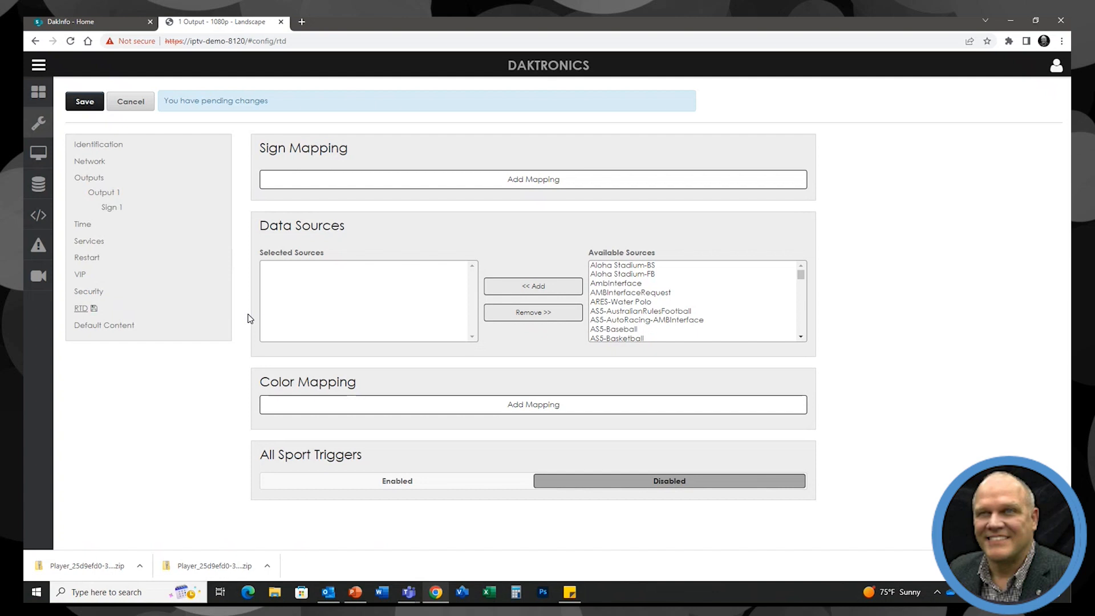
drag(800, 272, 802, 296)
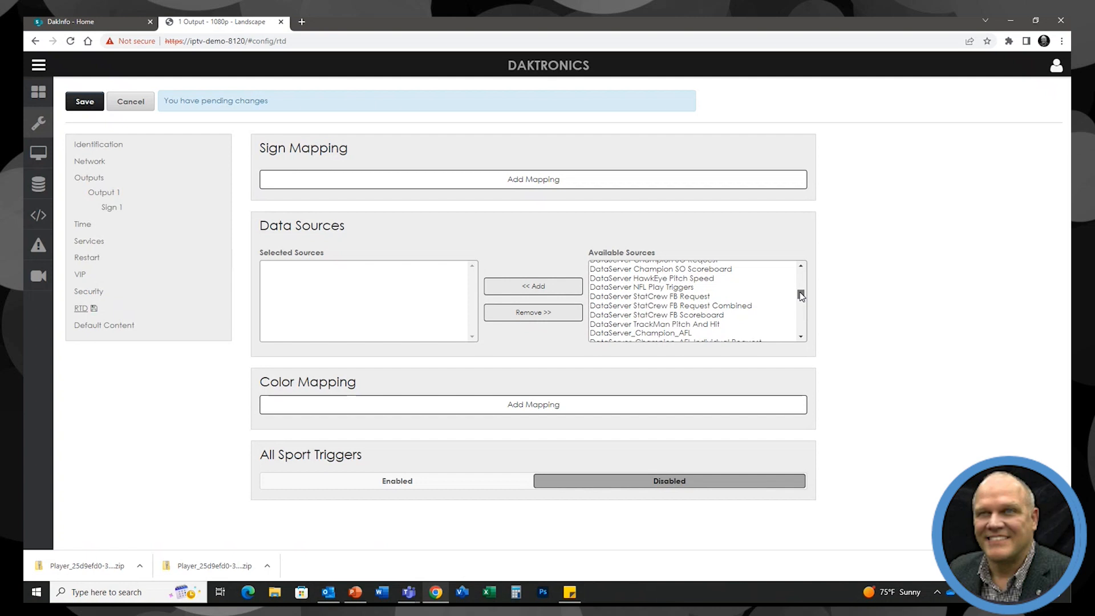
drag(802, 296, 801, 296)
drag(803, 295, 813, 269)
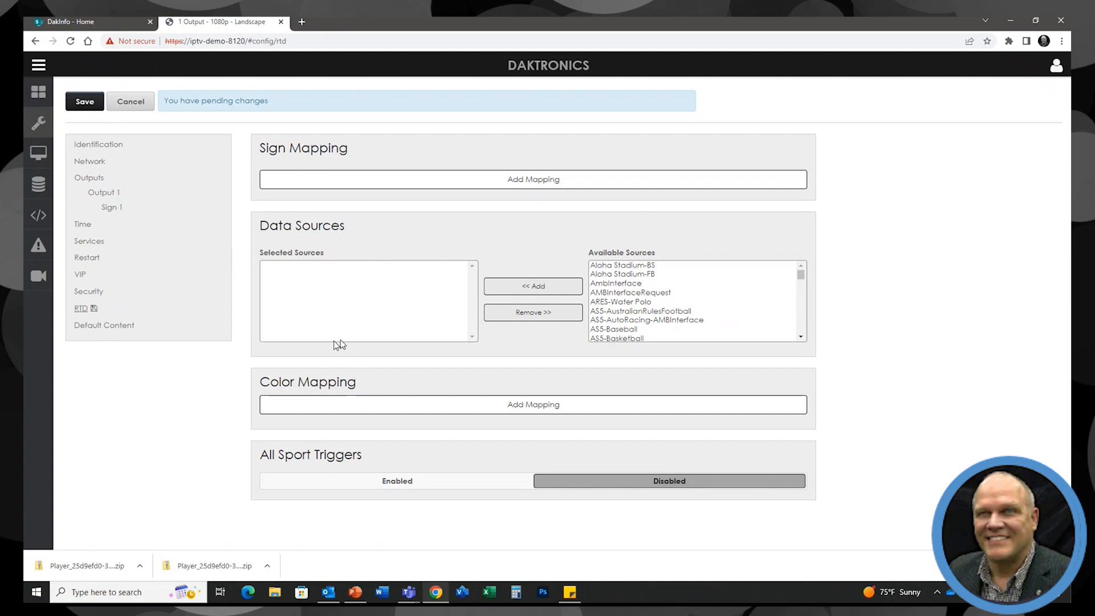
- View the default content settings and leave for the sign monitor page, discarding the pending configuration changes
click(87, 326)
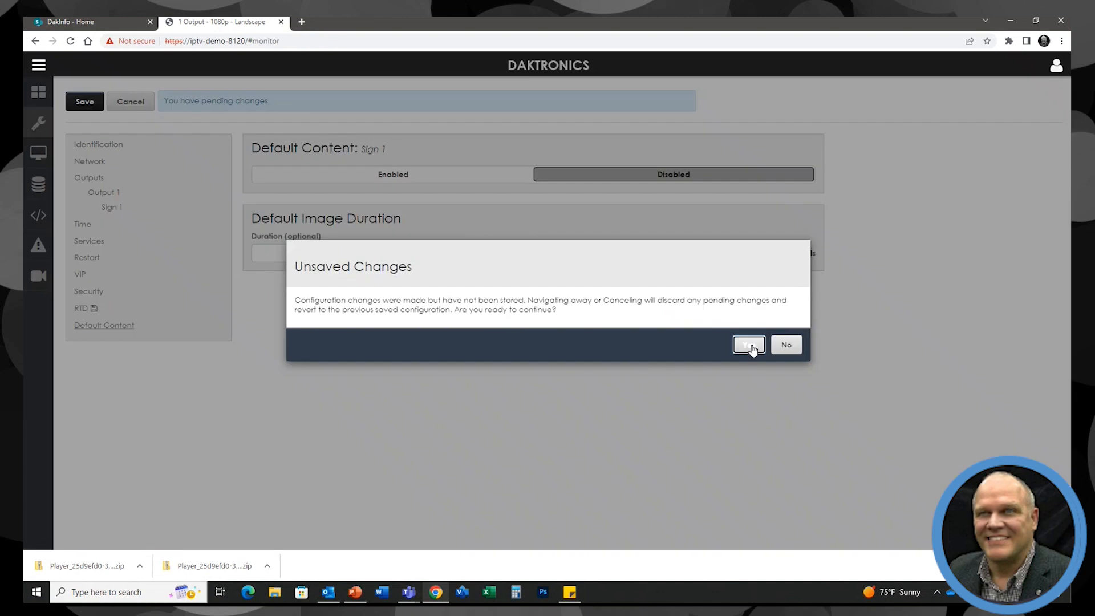
click(784, 349)
click(739, 349)
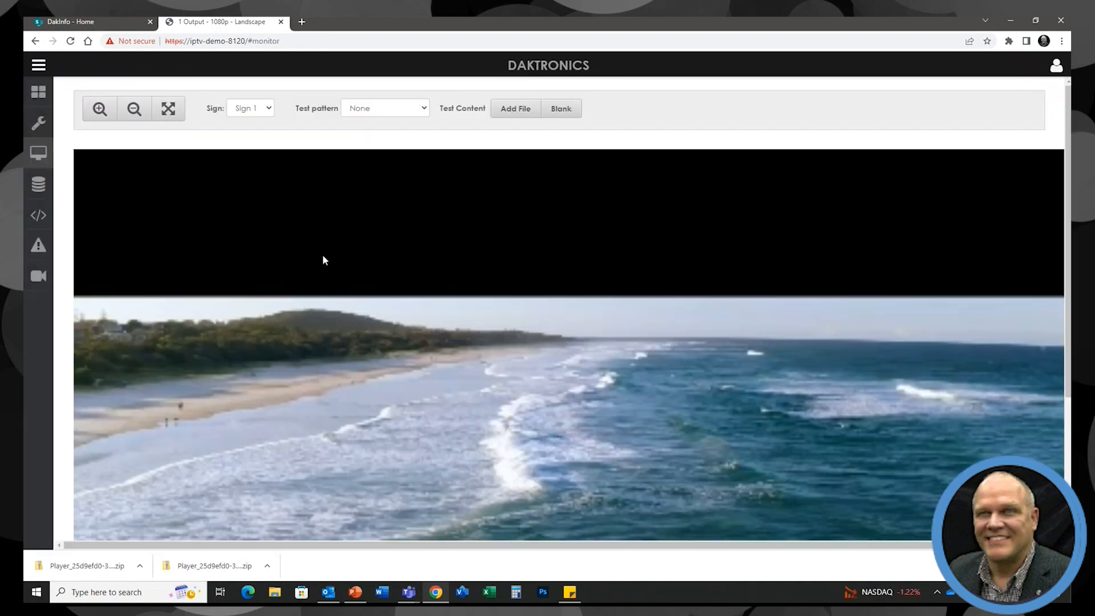
- Examine the live preview of the sign's output and keep Sign 1 as the monitored sign
scroll(323, 260, down, 3)
scroll(323, 260, up, 3)
click(266, 109)
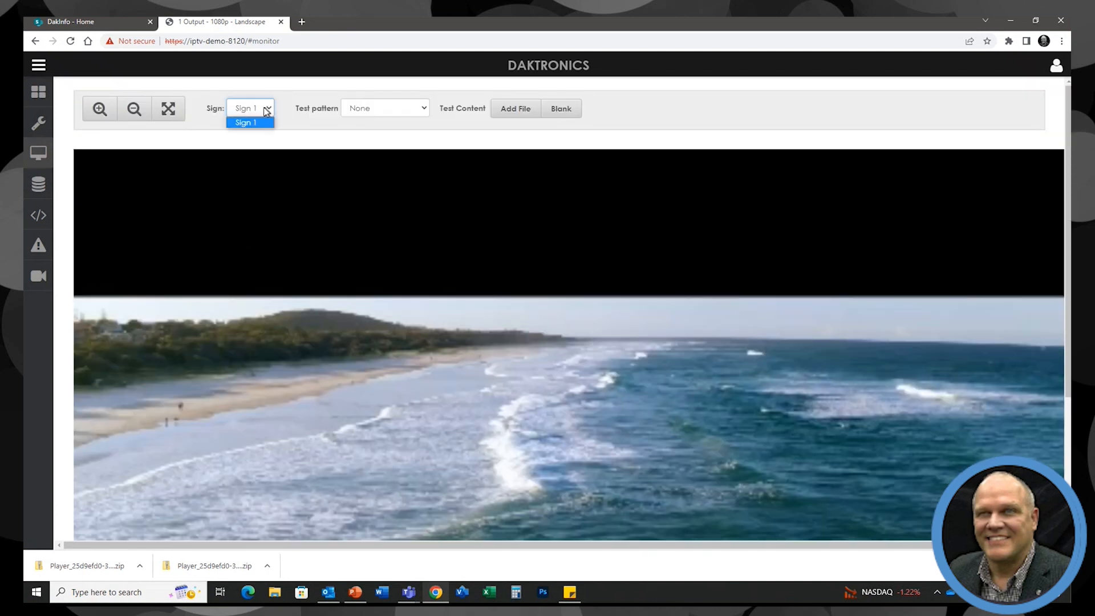
click(262, 124)
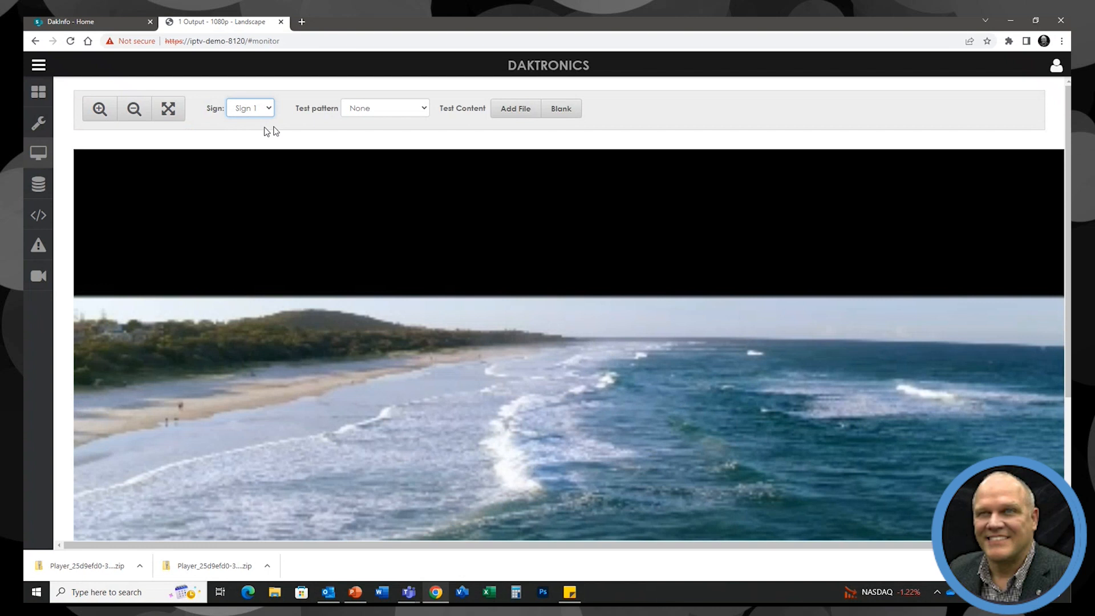
- Try to apply the all_on_blue test pattern to Sign 1, cancel the sign-in, and review the available test patterns
click(419, 110)
click(421, 131)
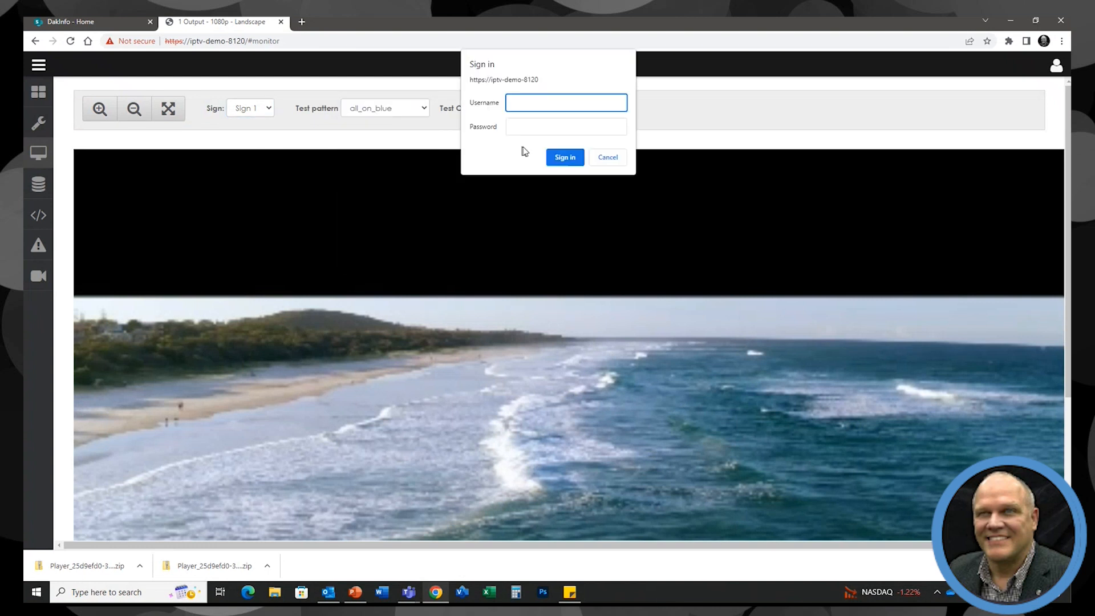
click(608, 160)
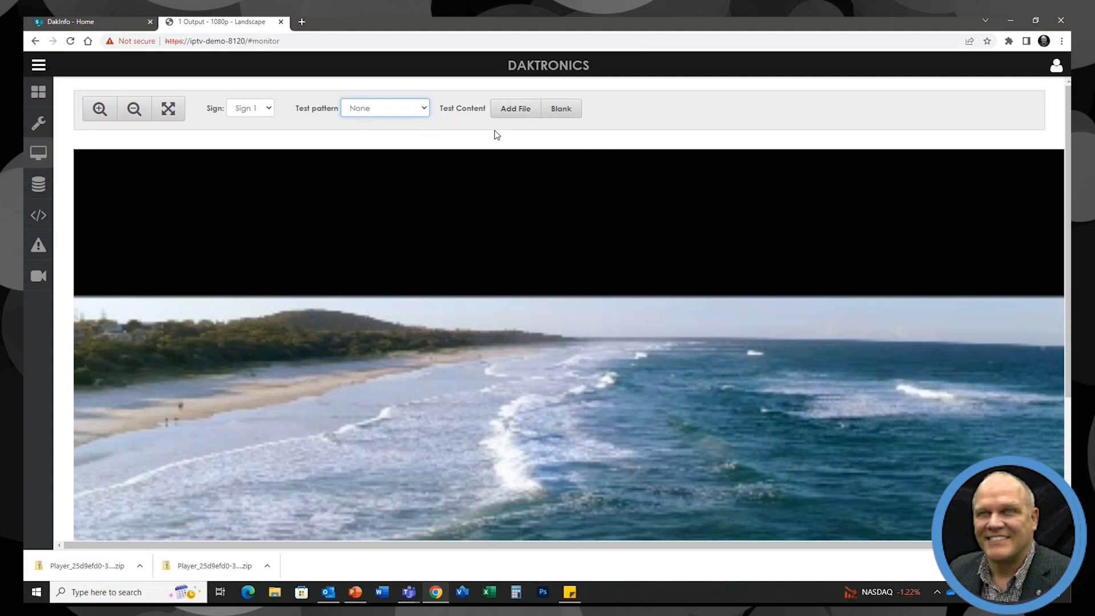
click(425, 109)
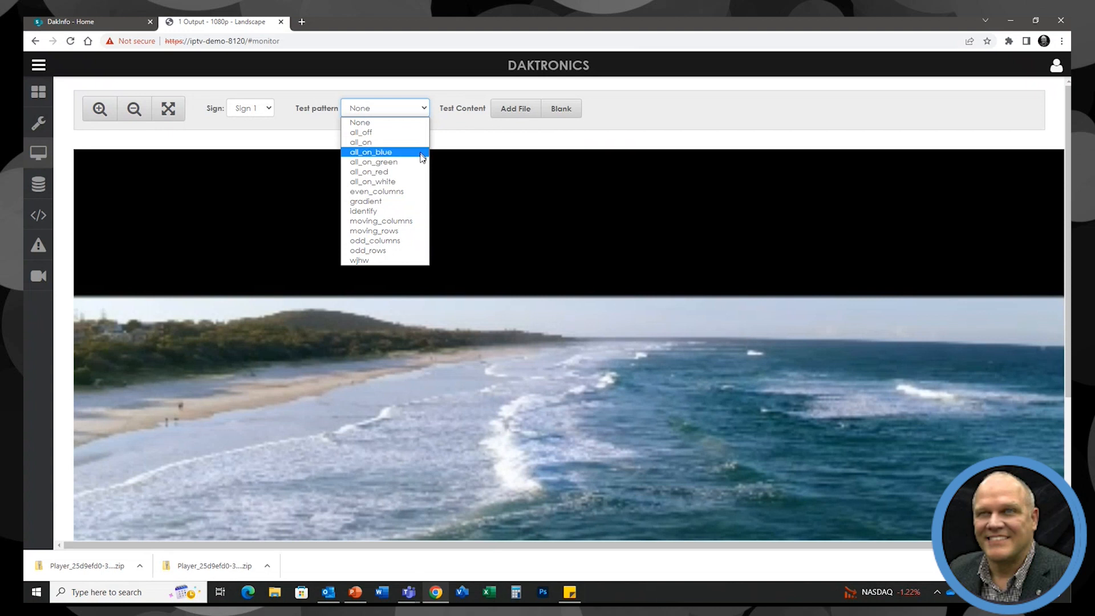
- Try the monitor preview's zoom controls and zoom out to see Sign 1's entire output
click(136, 111)
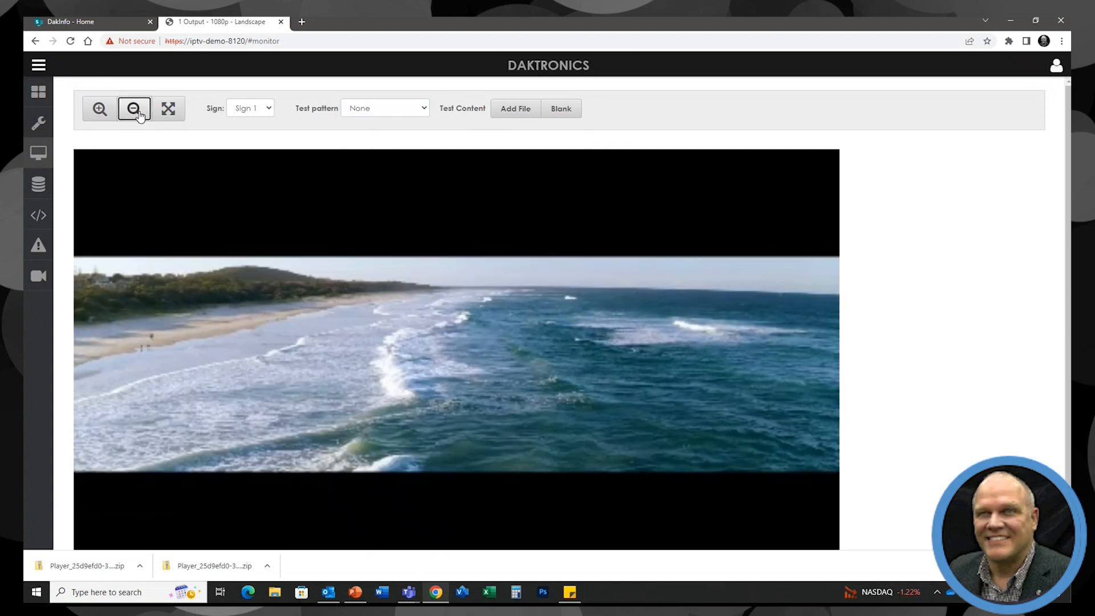
click(137, 112)
click(167, 110)
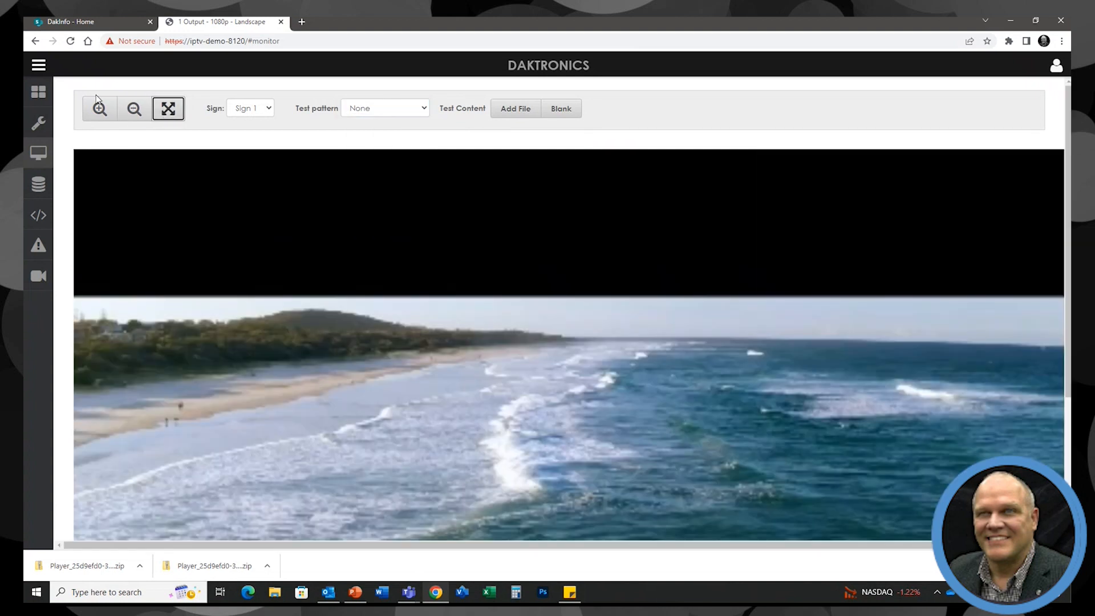
click(140, 116)
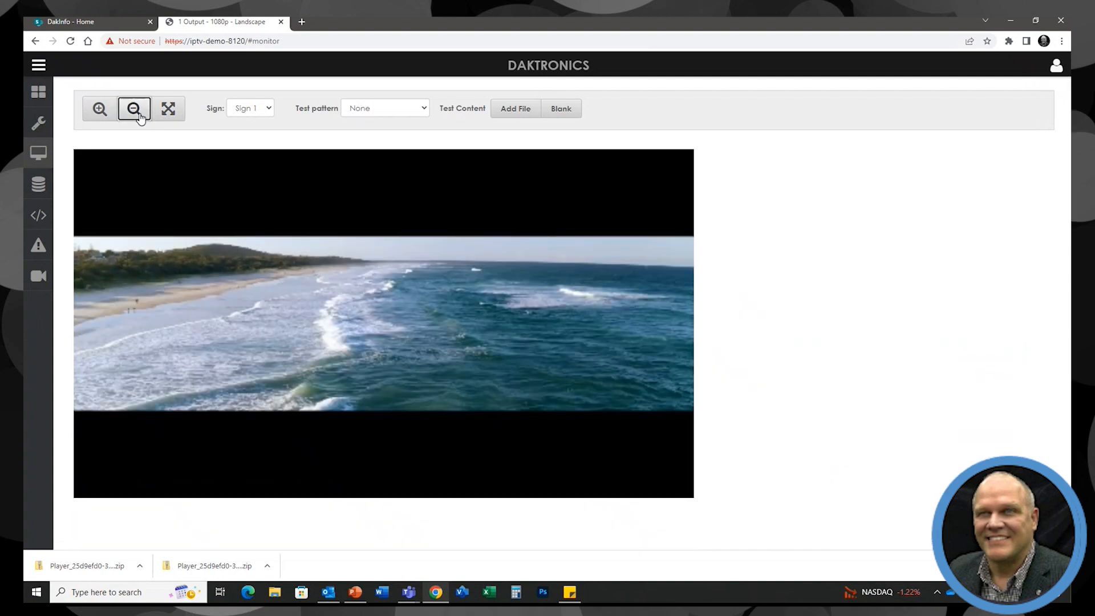
click(140, 116)
- Examine the full list of configuration profiles and revisit the player's identification settings
click(41, 187)
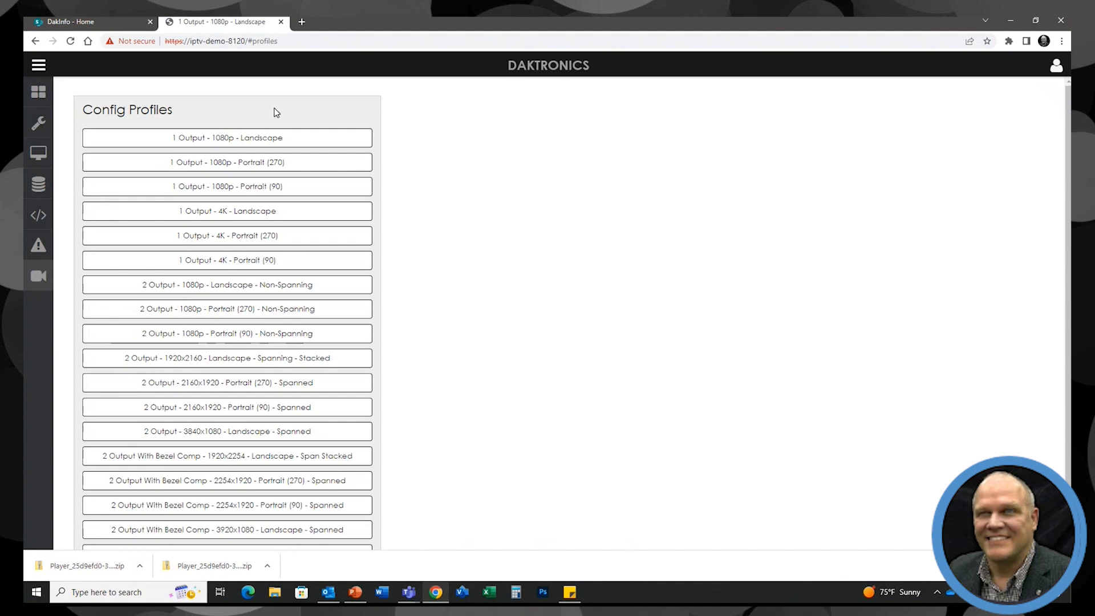
click(38, 122)
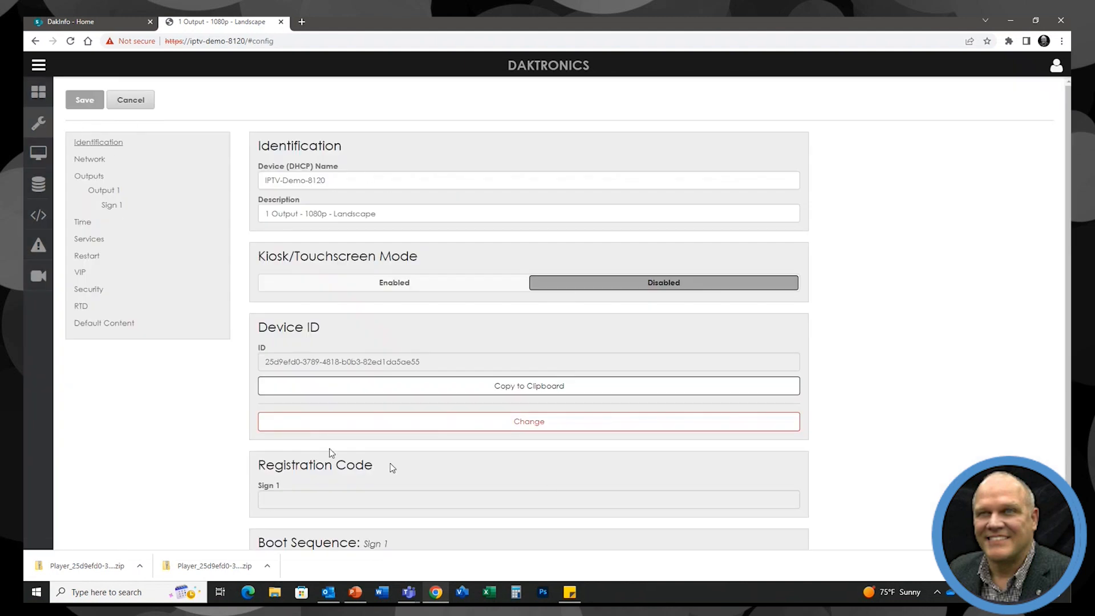
click(38, 277)
scroll(413, 253, down, 1)
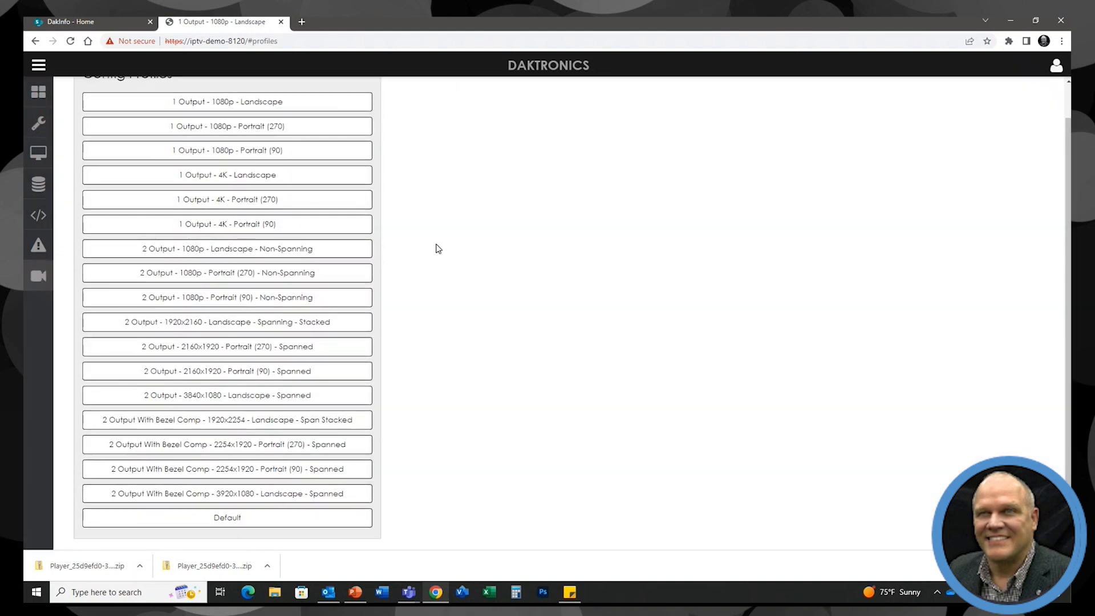
- Try to apply the 1 Output - 1080p - Landscape configuration profile and return to the dashboard
click(268, 272)
click(297, 104)
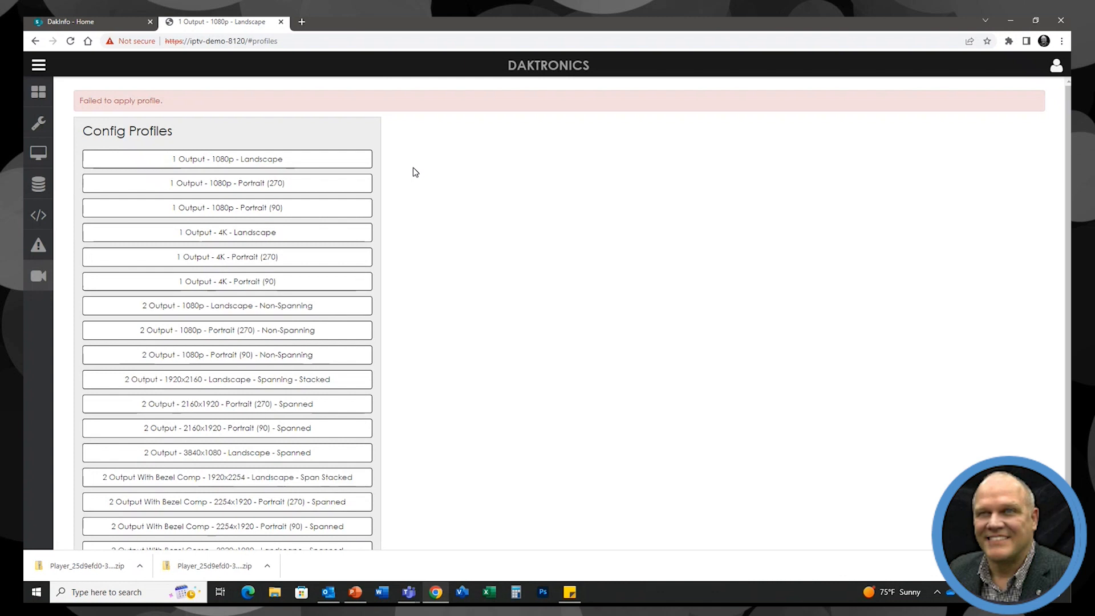
click(39, 94)
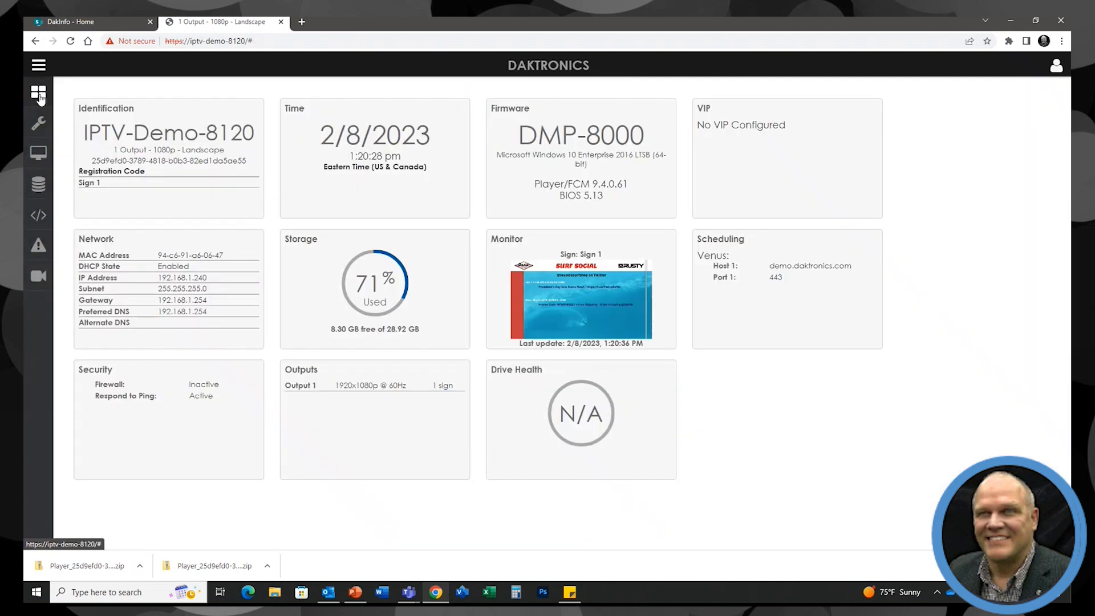